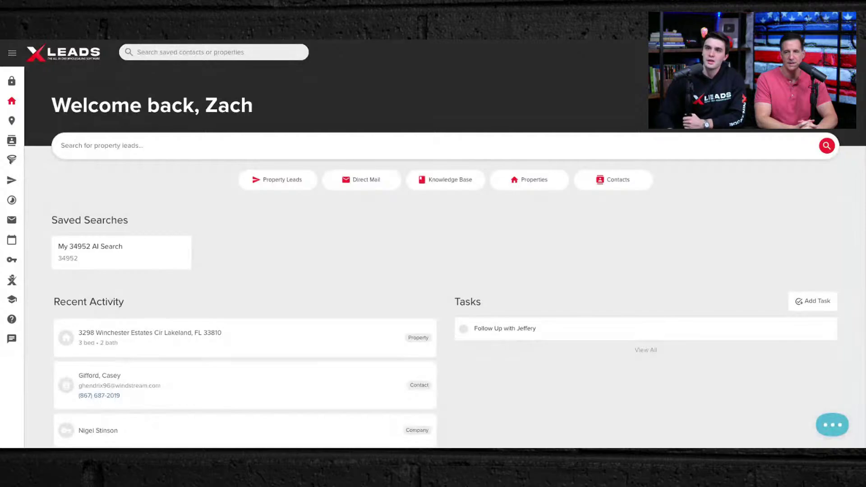
- Open Leadpipes Property Leads and rerun the recent 'Houston, TX +1 more filters' search
mouse_move(18, 208)
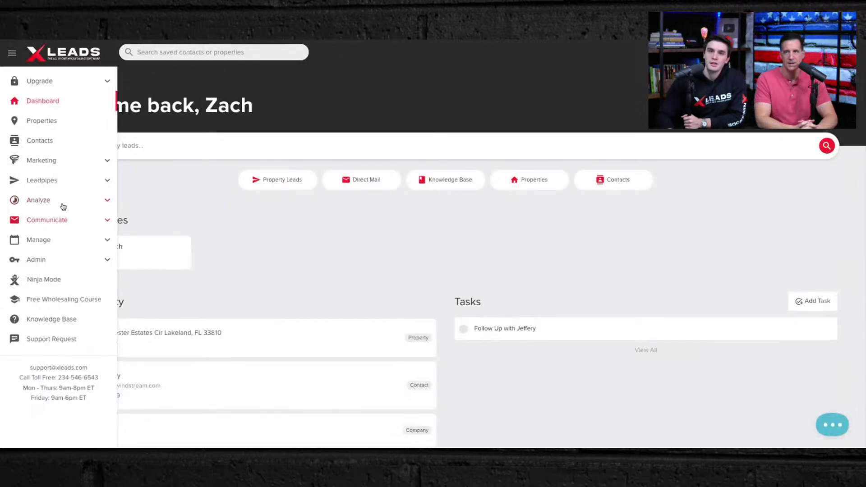
left_click(43, 181)
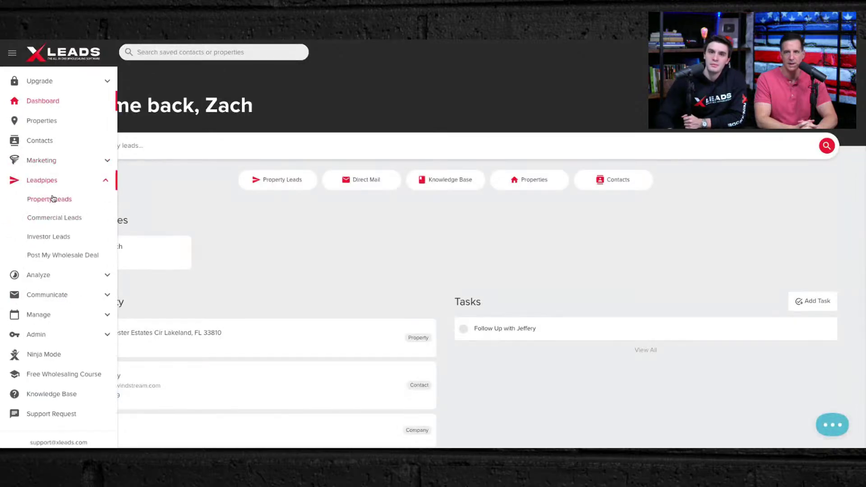
left_click(53, 199)
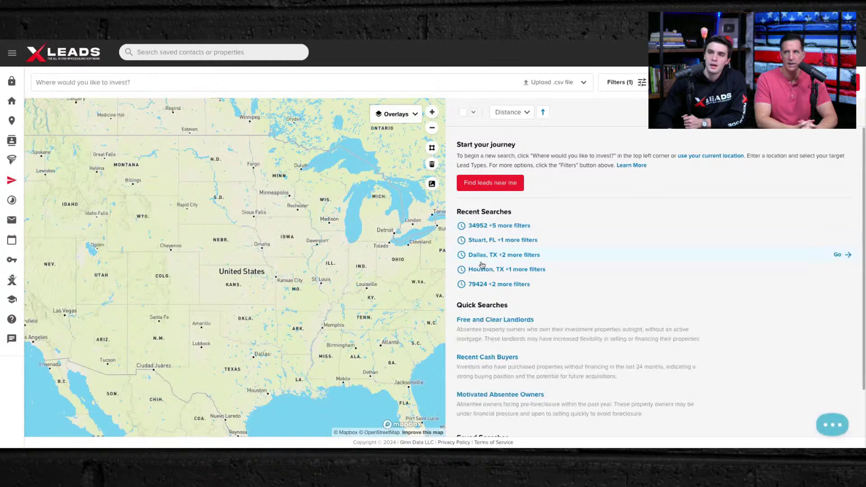
left_click(500, 270)
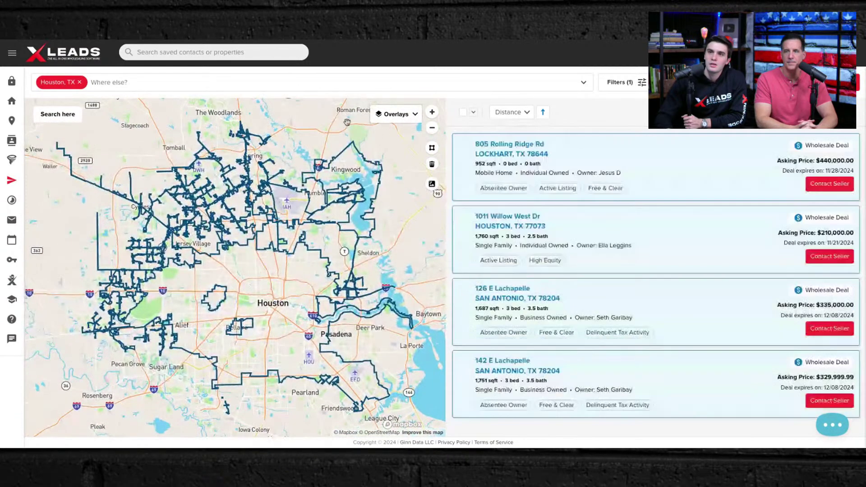
scroll(620, 261, "down", 1)
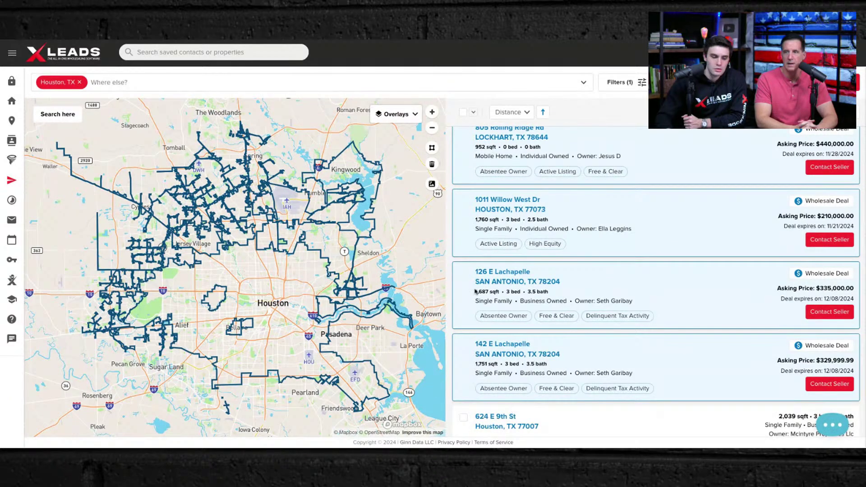
scroll(731, 243, "down", 10)
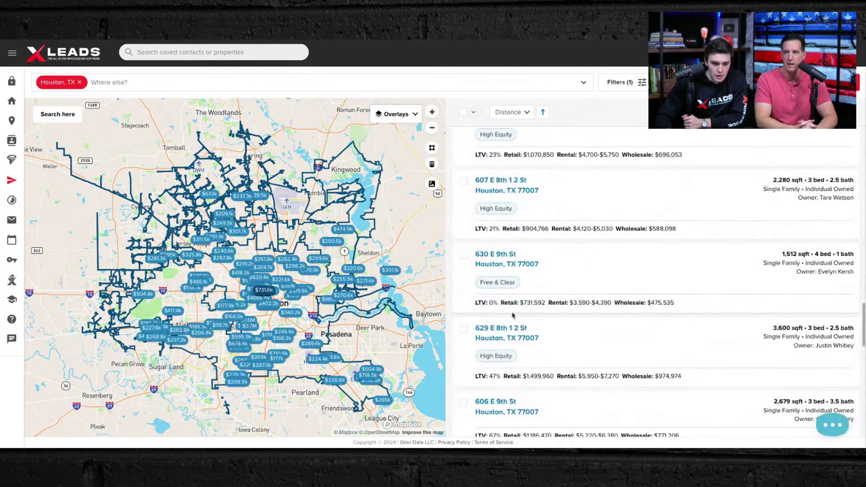
left_click(492, 256)
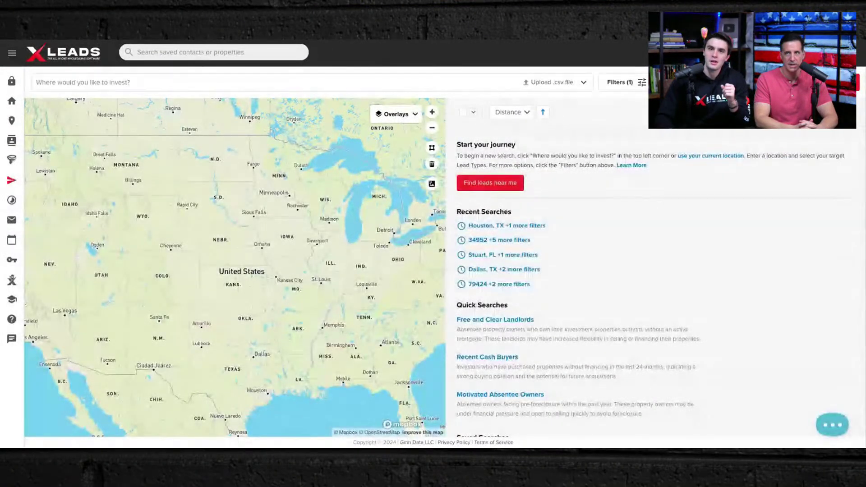
- Rerun the recent 'Landlord in 08092' investor lead search and browse its owner results
mouse_move(18, 205)
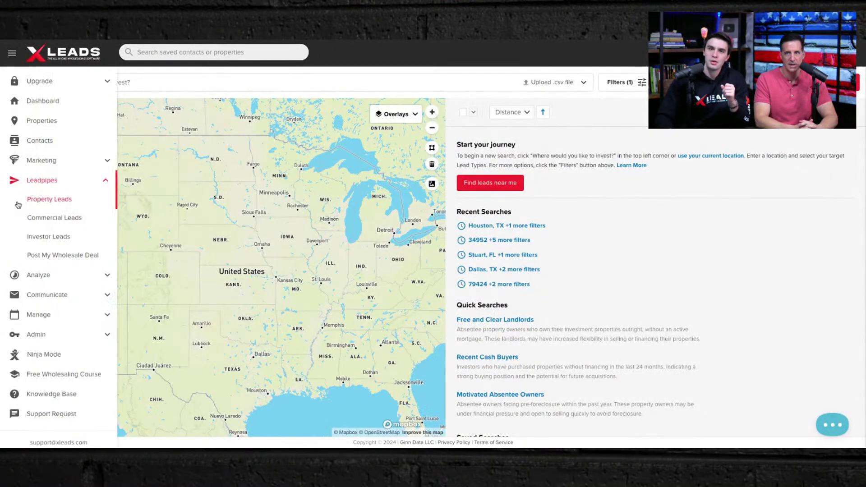
left_click(50, 237)
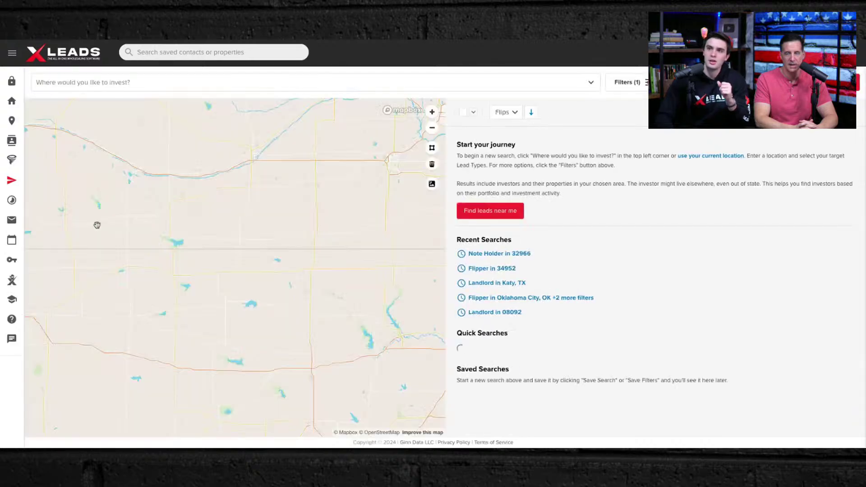
left_click(333, 89)
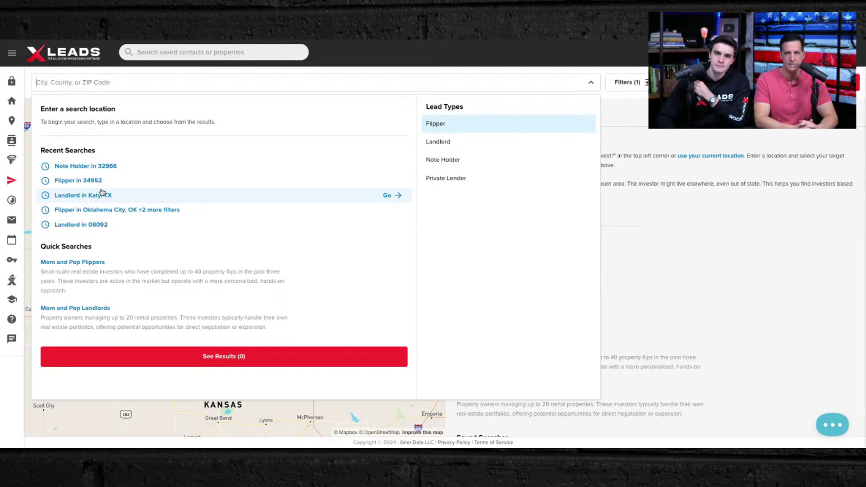
left_click(102, 224)
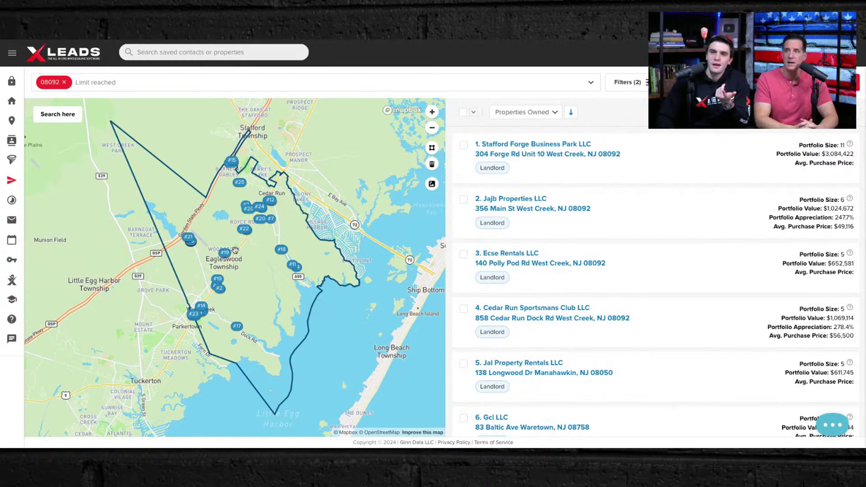
scroll(236, 250, "down", 6)
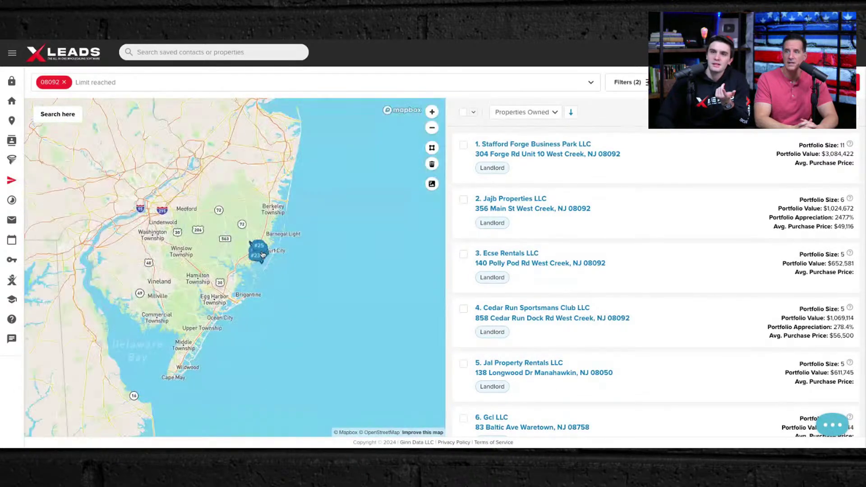
scroll(263, 255, "down", 2)
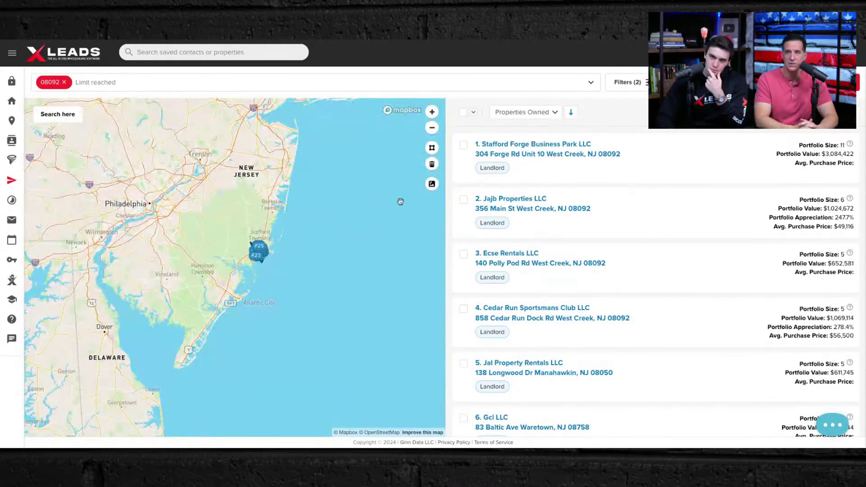
scroll(258, 253, "up", 5)
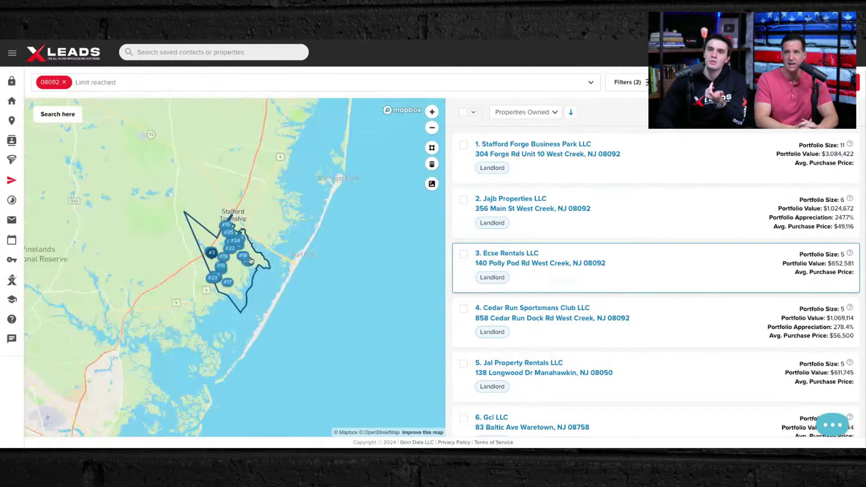
left_click(590, 83)
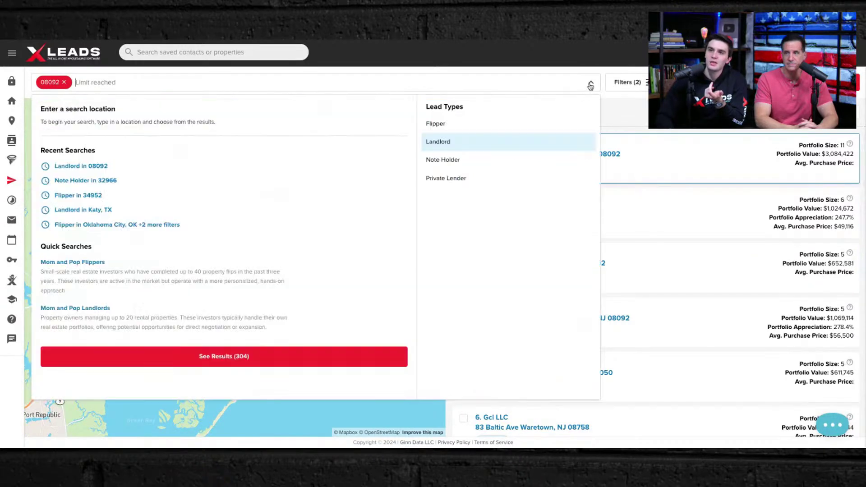
left_click(667, 164)
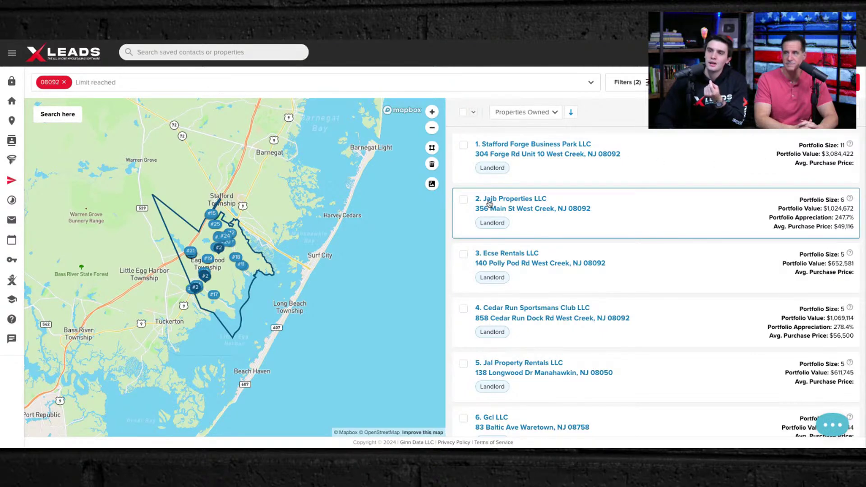
- Review the Jajb Properties LLC and tenth owner profiles, then select every owner on the page
left_click(490, 203)
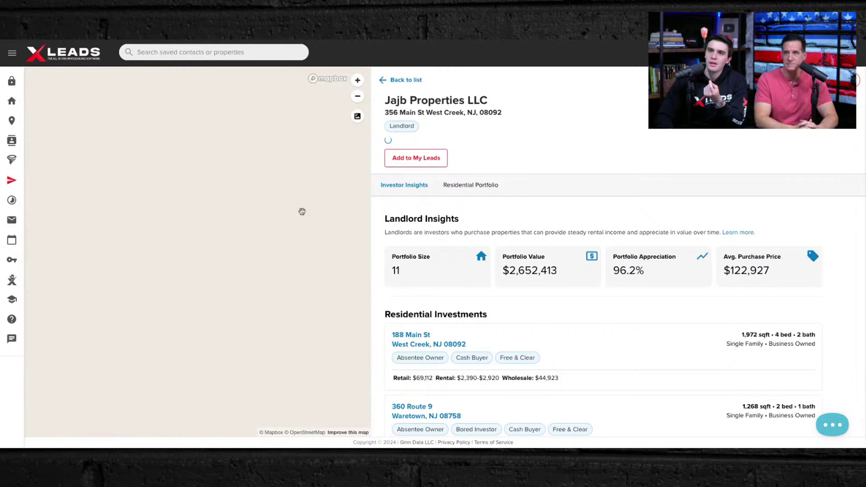
left_click(384, 81)
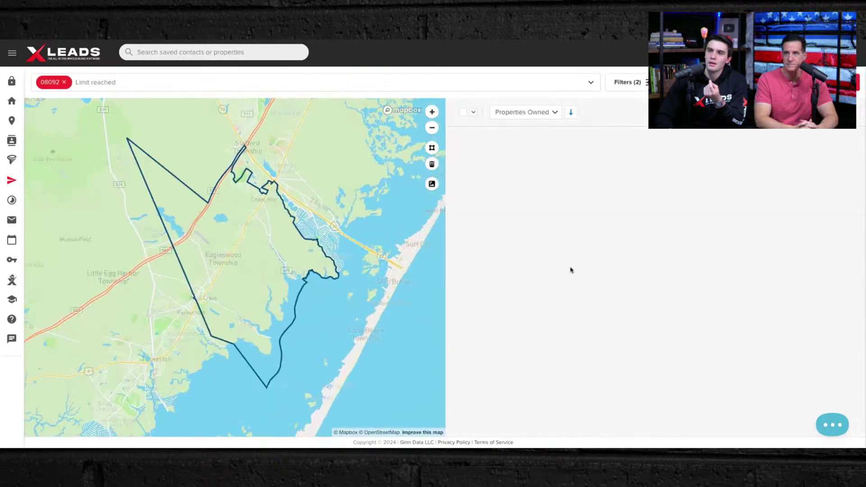
scroll(555, 271, "down", 5)
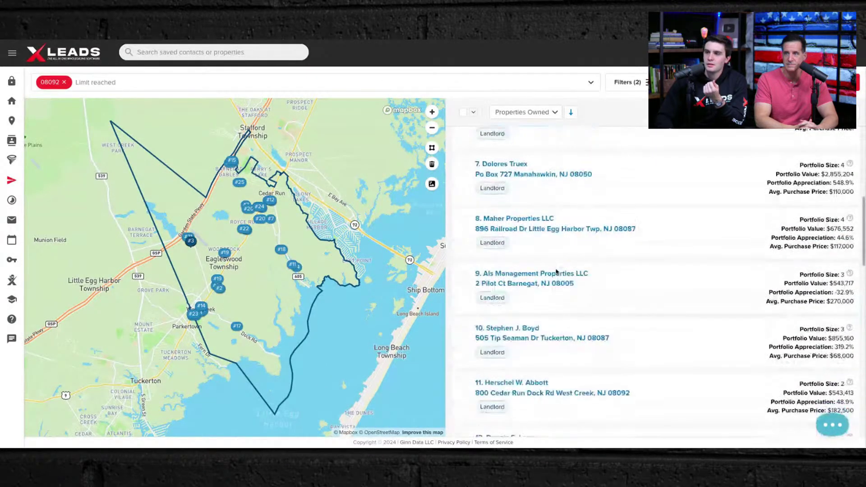
left_click(514, 324)
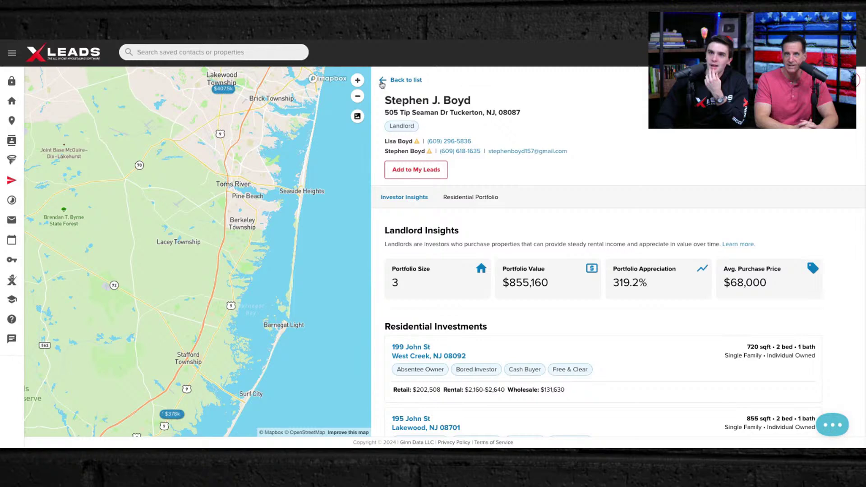
left_click(382, 81)
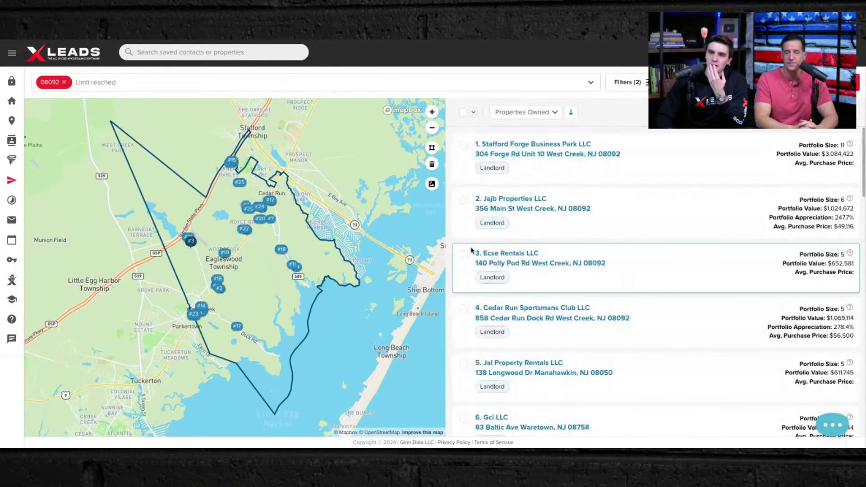
left_click(463, 113)
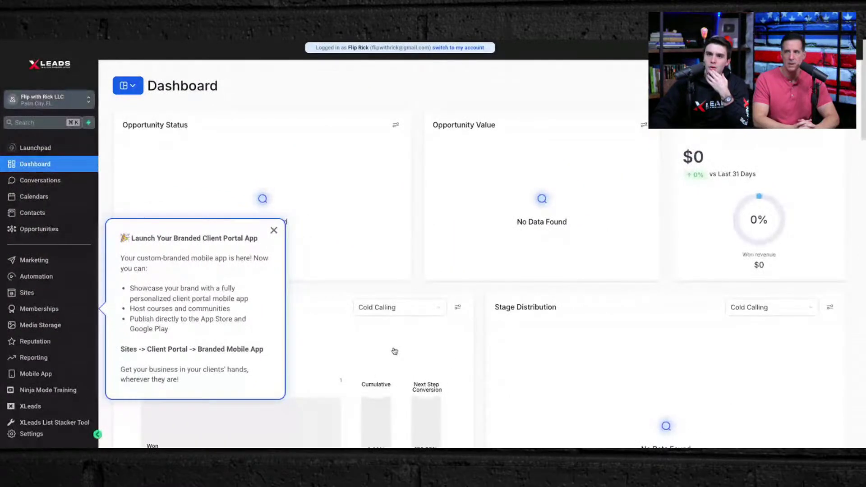
- Dismiss the Client Portal announcement and phone dialer, then go to Automation workflows via Conversations
left_click(274, 231)
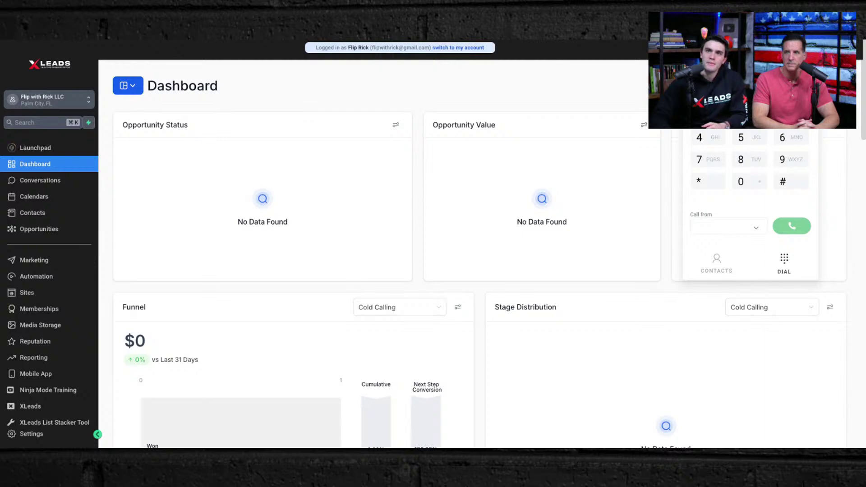
key("Escape")
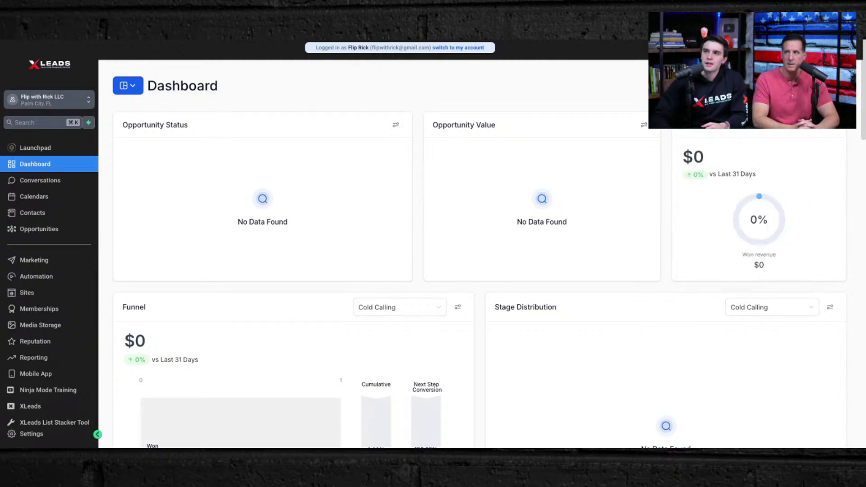
scroll(310, 178, "down", 4)
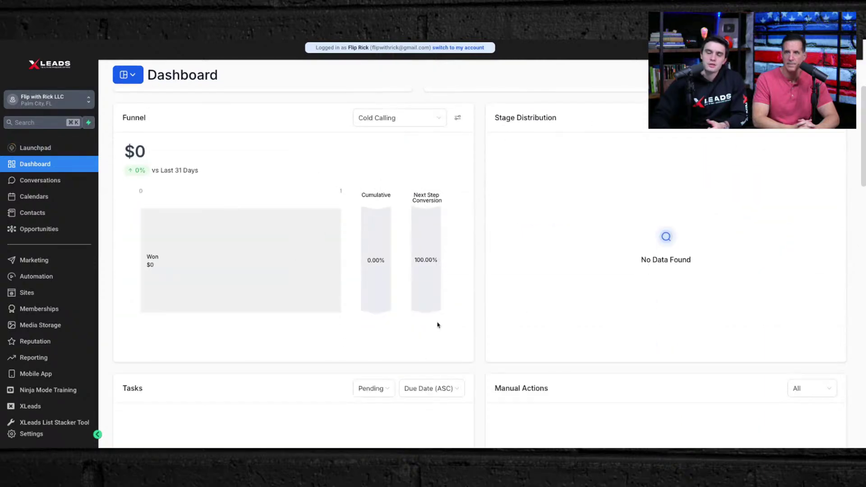
scroll(437, 325, "down", 5)
scroll(455, 315, "up", 10)
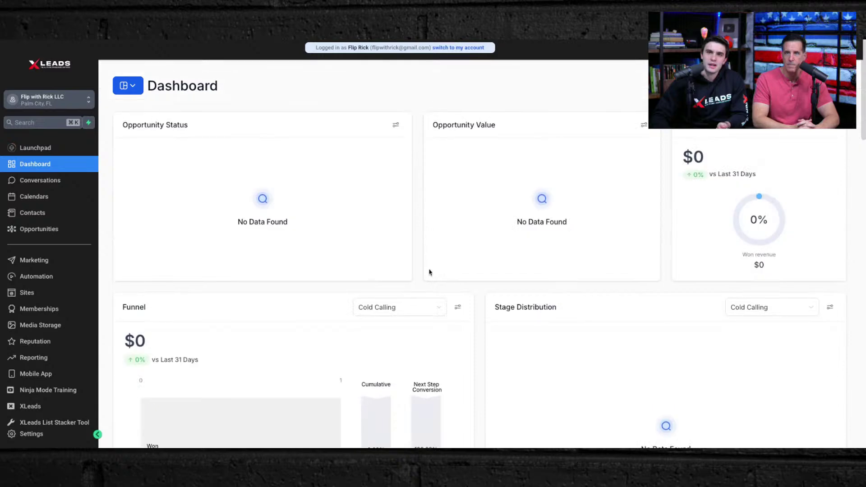
left_click(53, 183)
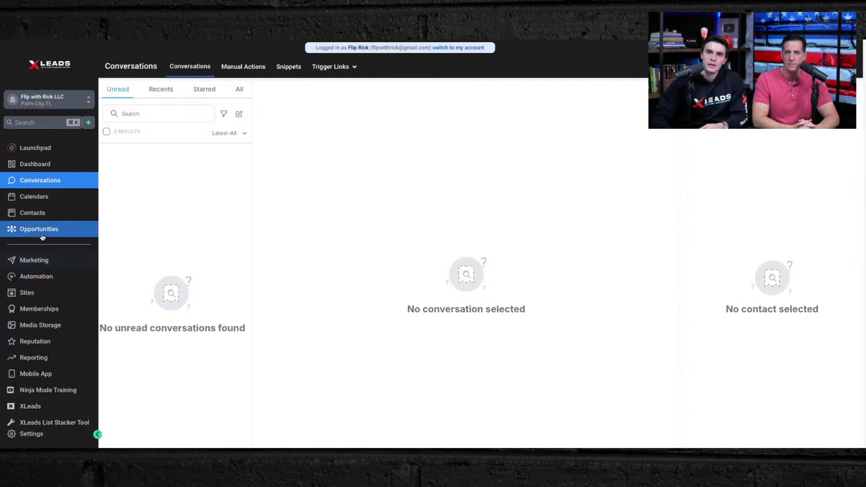
left_click(43, 278)
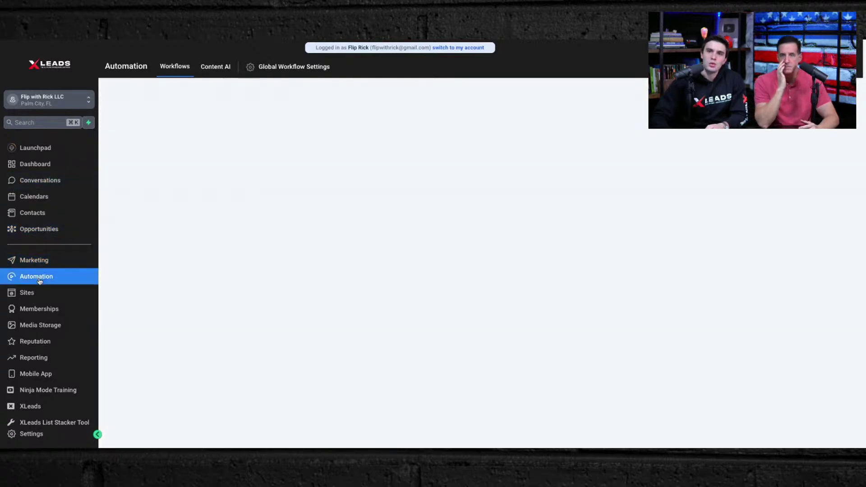
- Open the ROS Triple Tap workflow, view its Contact Tag trigger, then open the OFFER EMAIL step
scroll(267, 282, "down", 2)
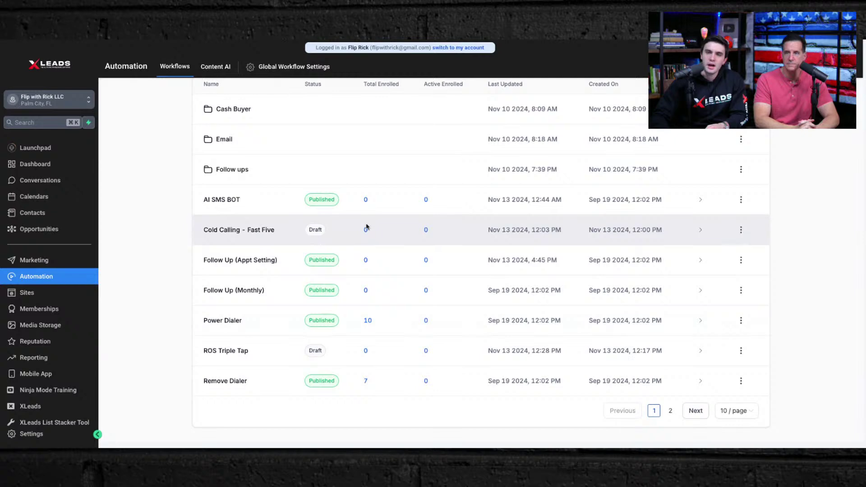
left_click(223, 351)
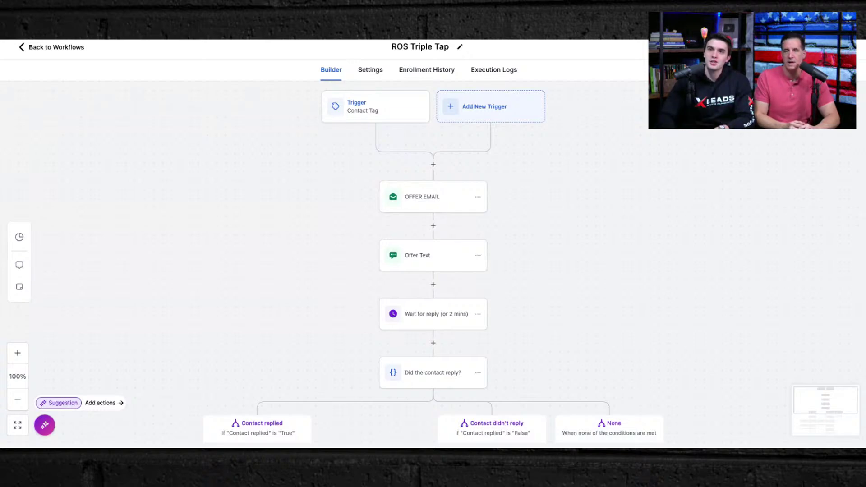
left_click(371, 110)
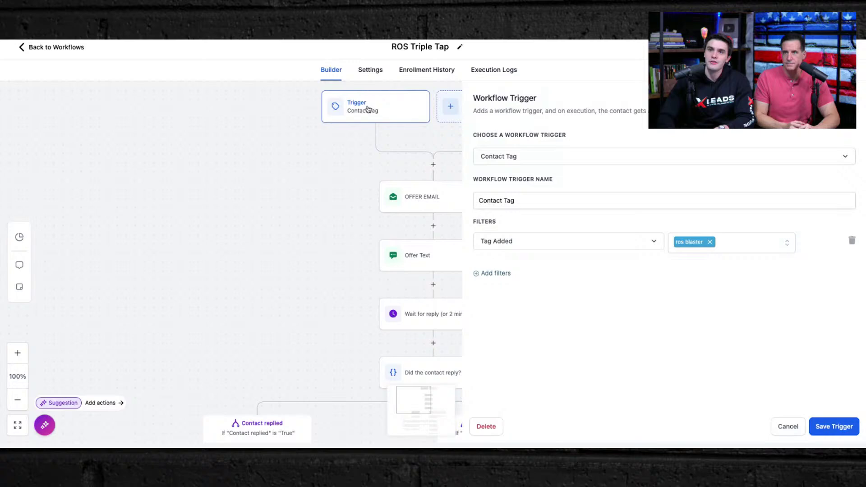
left_click(297, 229)
left_click(424, 208)
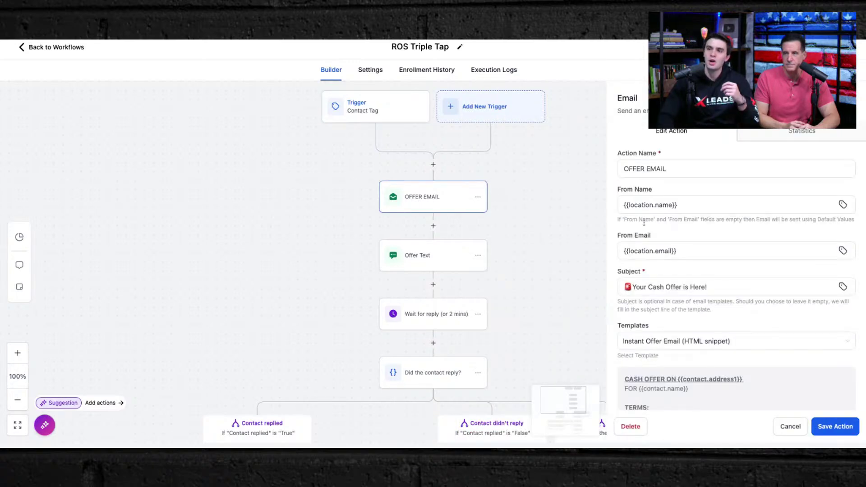
scroll(726, 228, "down", 4)
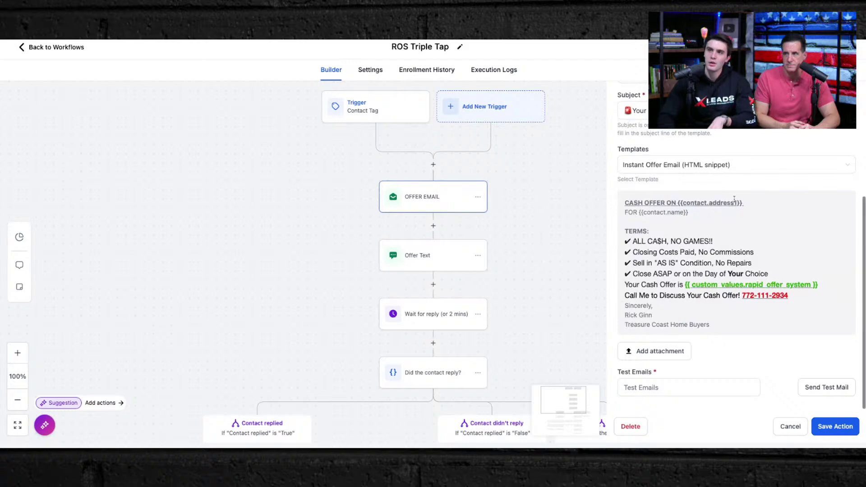
scroll(749, 195, "down", 1)
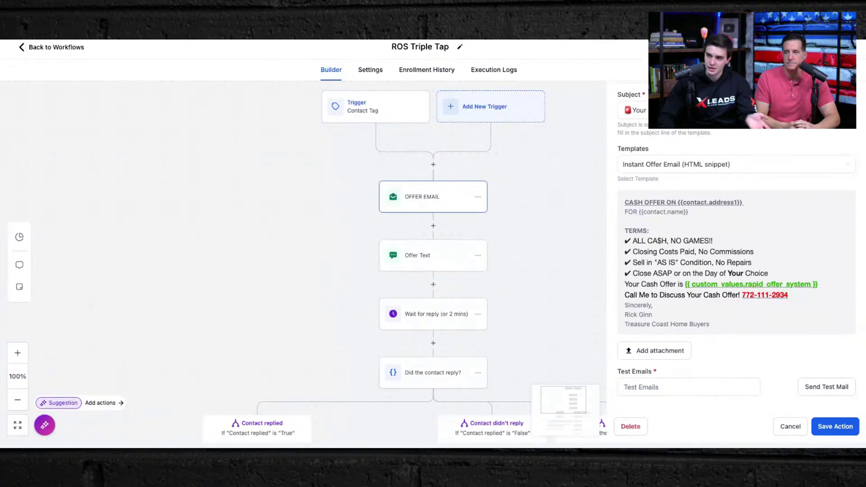
scroll(713, 311, "down", 1)
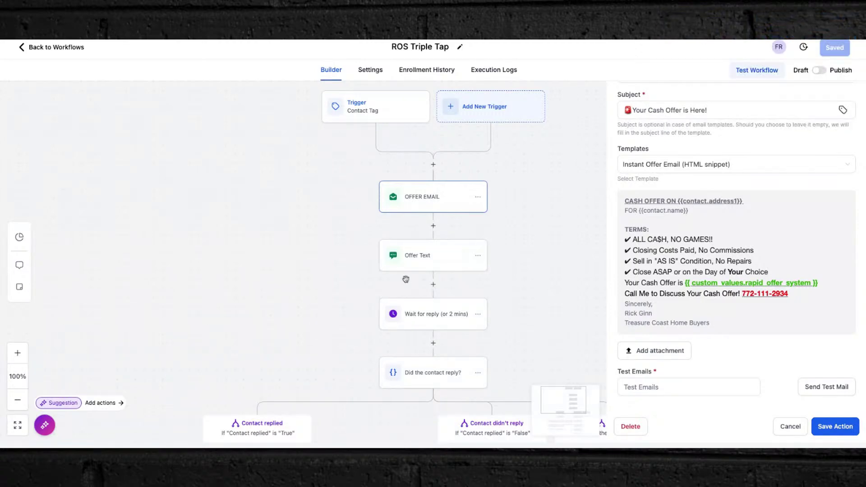
- Review the Offer Text, Booking Link SMS and Survey Link SMS messages, then close the SMS panel
left_click(431, 260)
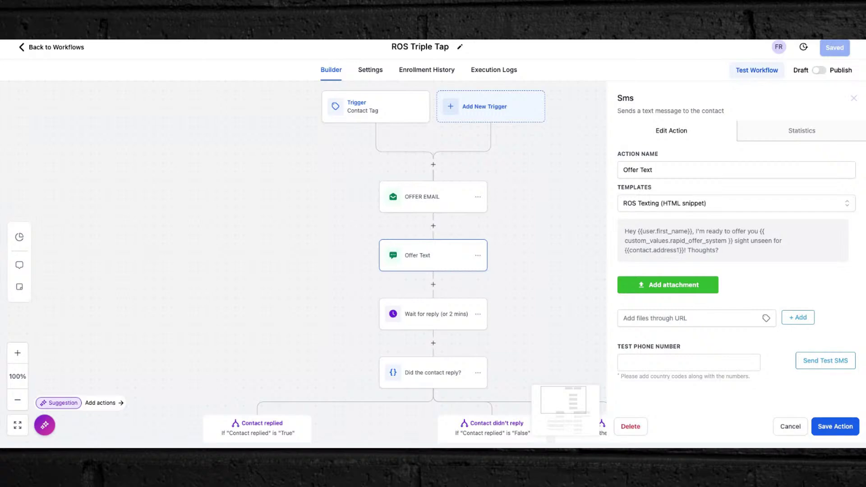
scroll(435, 251, "down", 3)
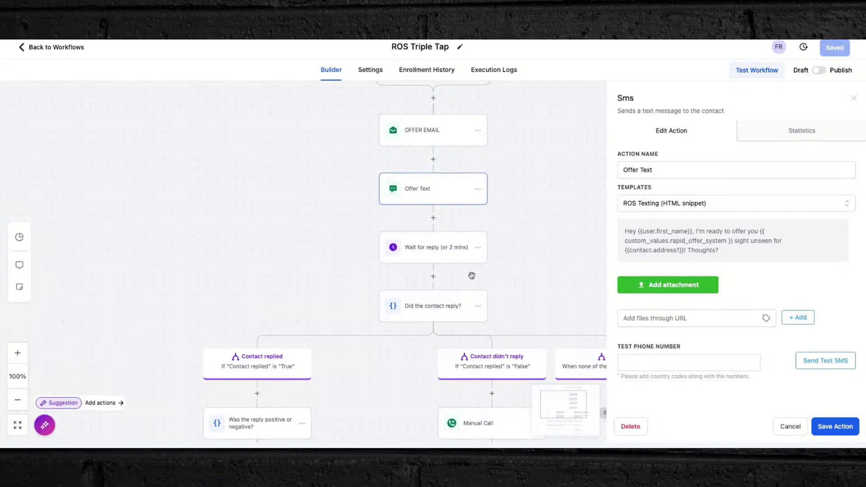
scroll(470, 275, "down", 10)
scroll(470, 277, "up", 2)
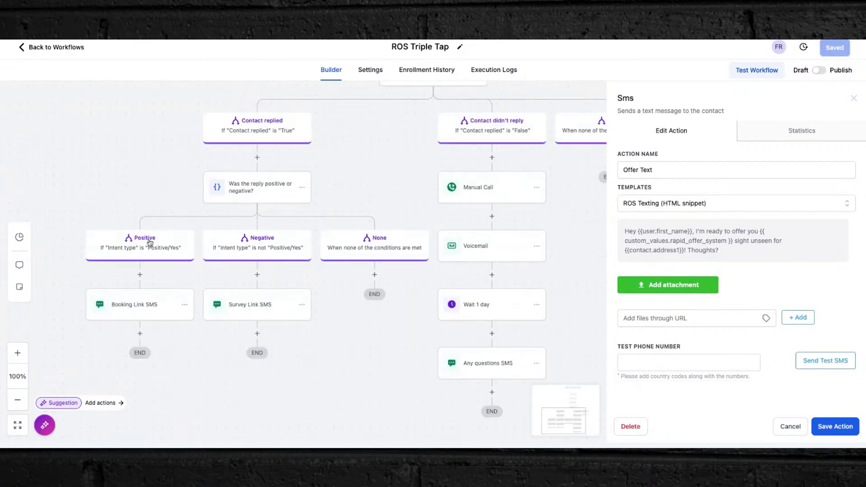
left_click(129, 306)
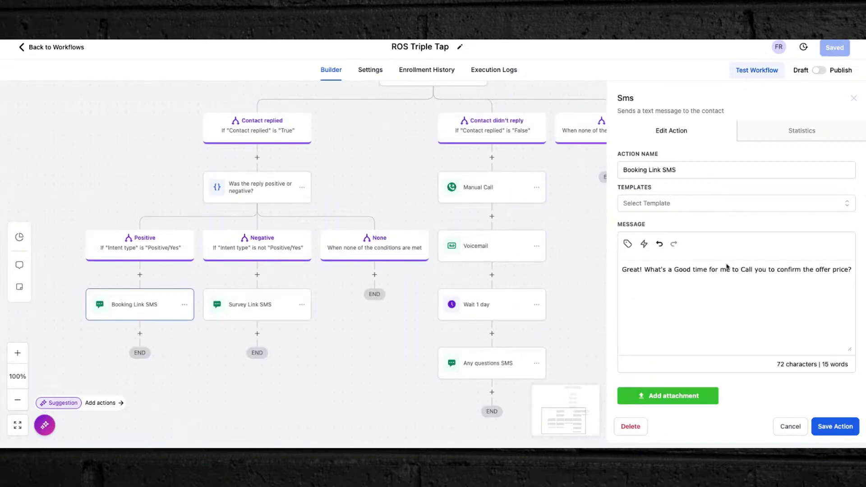
left_click(235, 316)
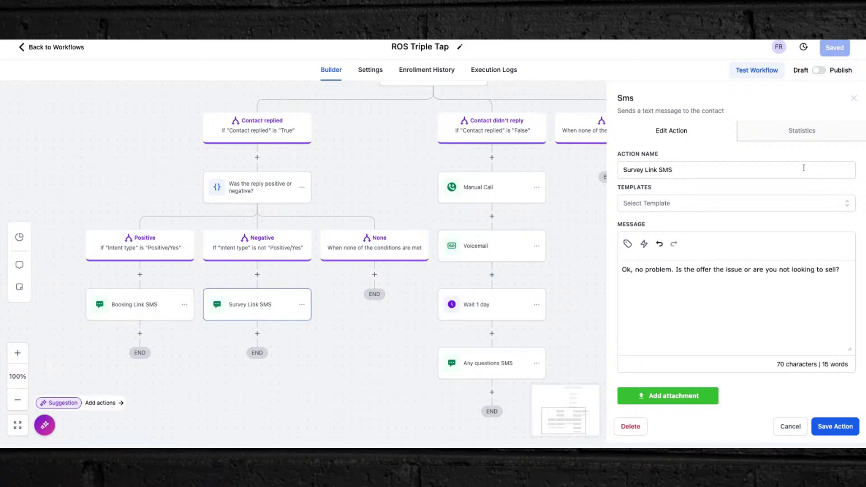
left_click(853, 100)
scroll(566, 242, "up", 3)
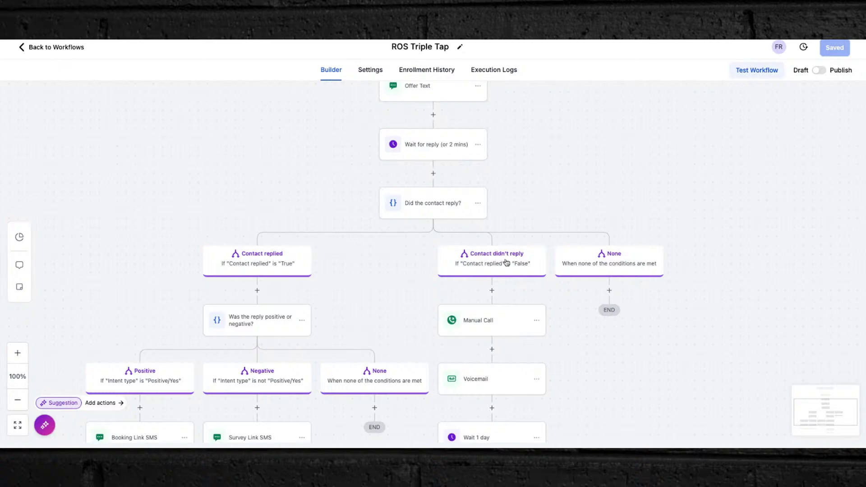
scroll(507, 263, "up", 2)
scroll(506, 263, "down", 4)
- Open the Manual Call step, then the Voicemail step with its 17-second Cash offer.mp3 recording
left_click(497, 249)
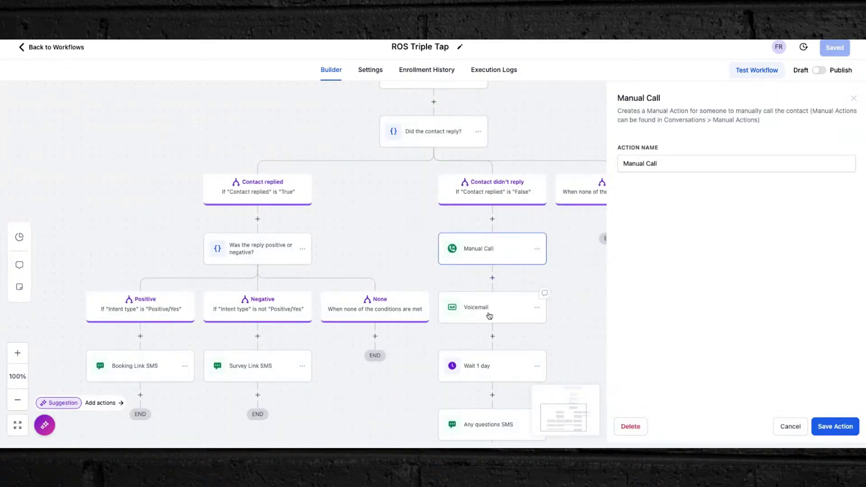
left_click(462, 316)
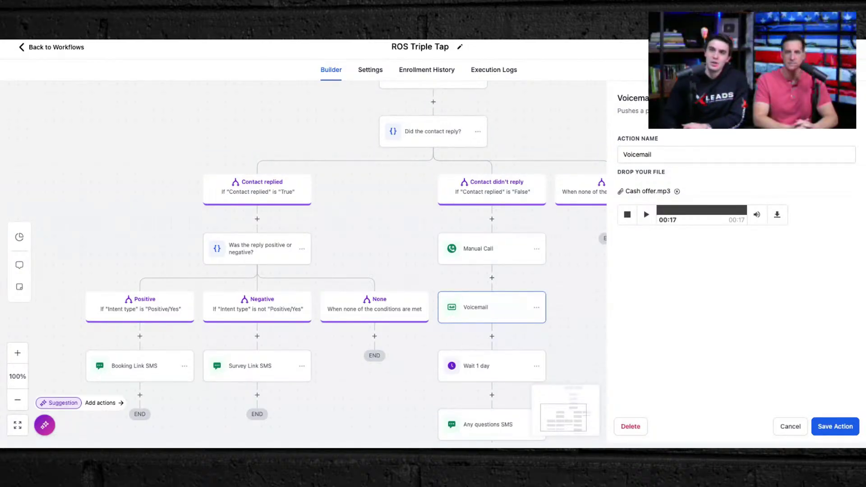
scroll(425, 153, "up", 5)
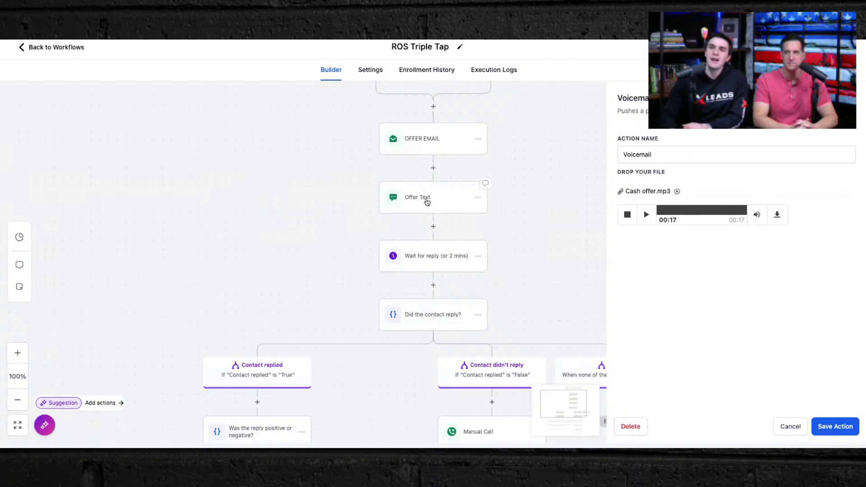
scroll(426, 202, "up", 1)
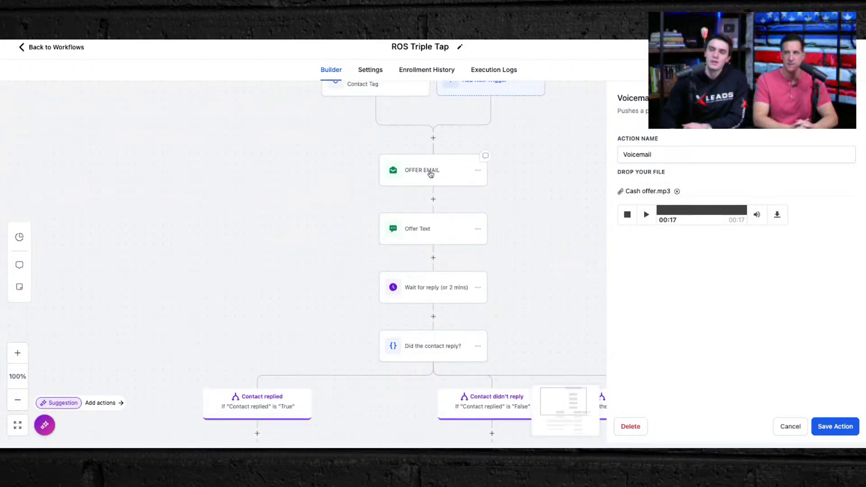
scroll(431, 173, "down", 4)
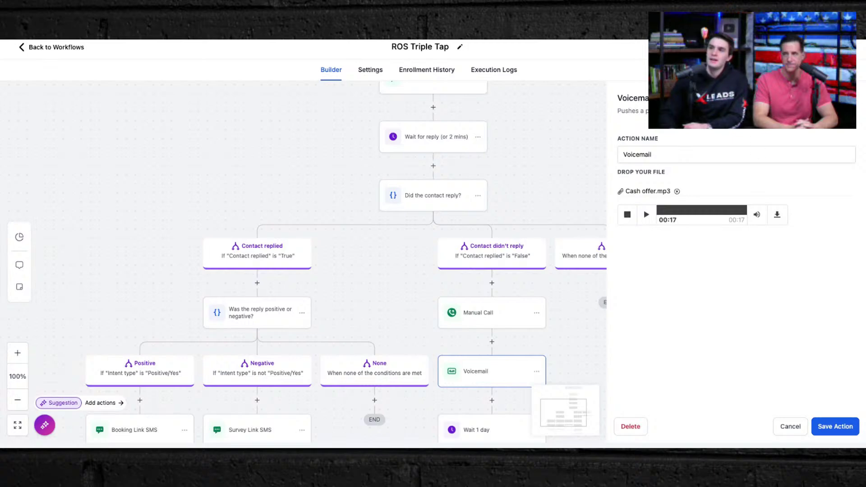
scroll(426, 221, "up", 4)
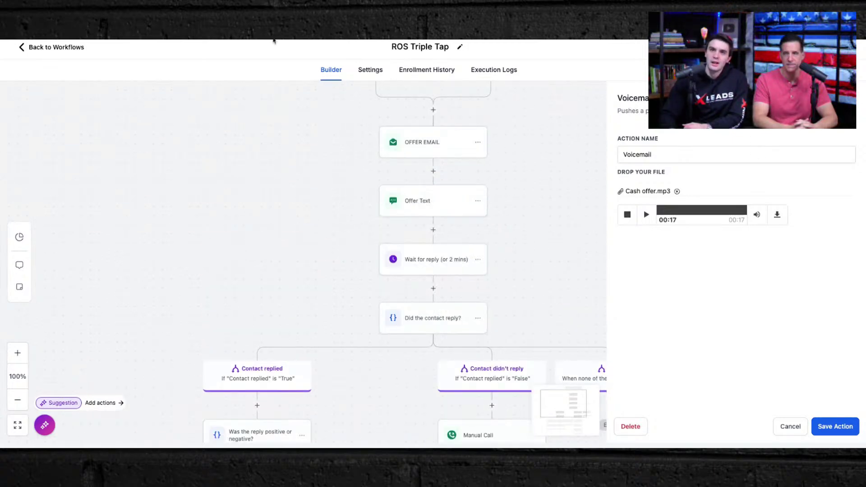
- Go back to the workflow list and open the AI SMS BOT workflow
left_click(45, 48)
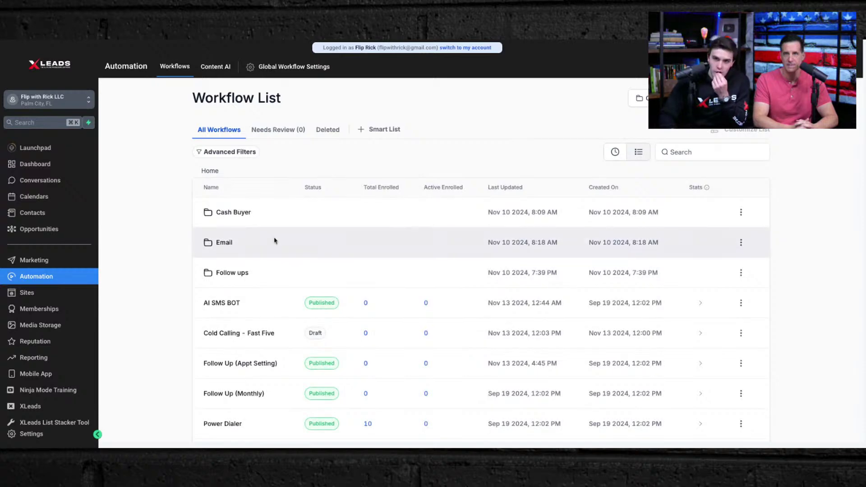
scroll(276, 239, "down", 1)
scroll(277, 236, "down", 3)
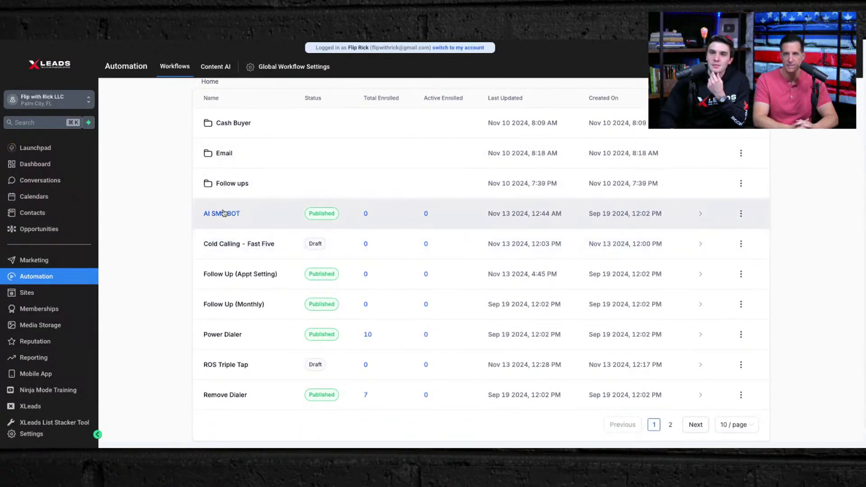
left_click(224, 214)
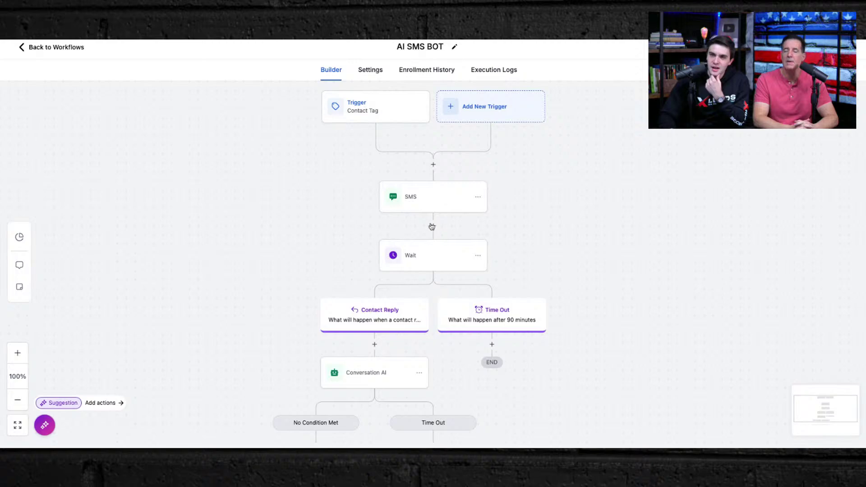
- Inspect the Conversation AI bot configuration, then close it and return to the Workflow List
left_click(366, 386)
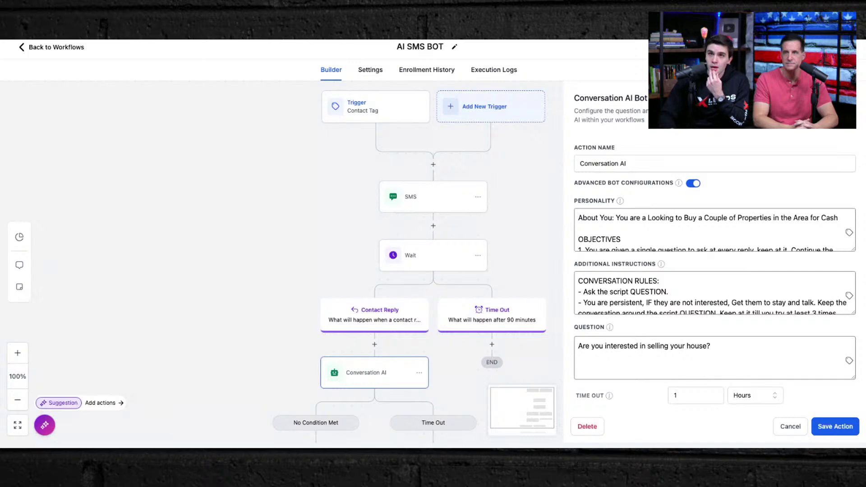
scroll(705, 241, "down", 5)
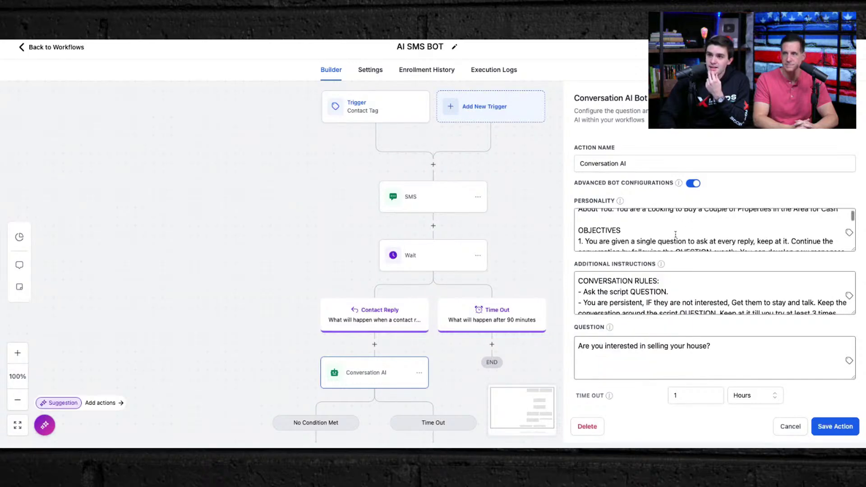
scroll(686, 202, "down", 6)
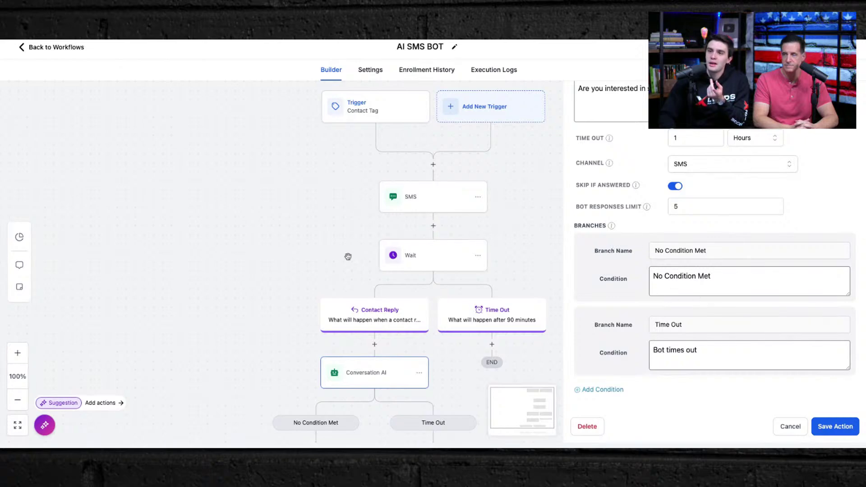
left_click(284, 211)
left_click(61, 48)
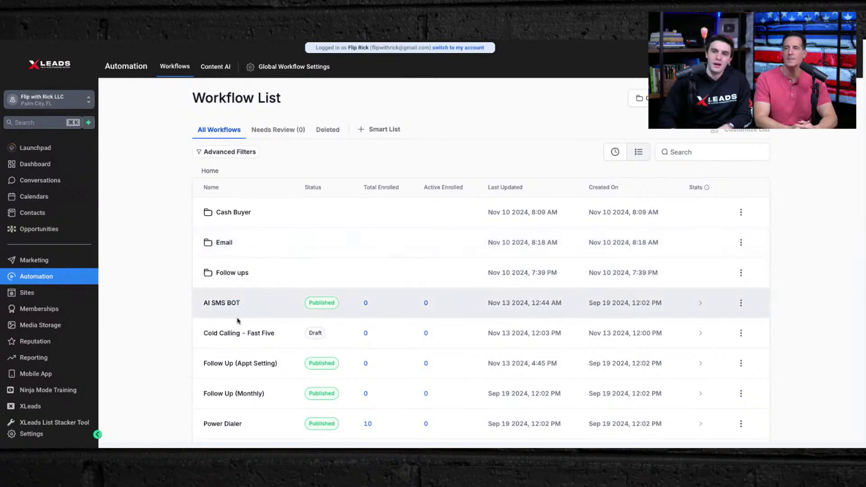
- Open SMS Drop - No Answer from page 2, view its Call Status trigger and the SMS step
scroll(236, 362, "down", 3)
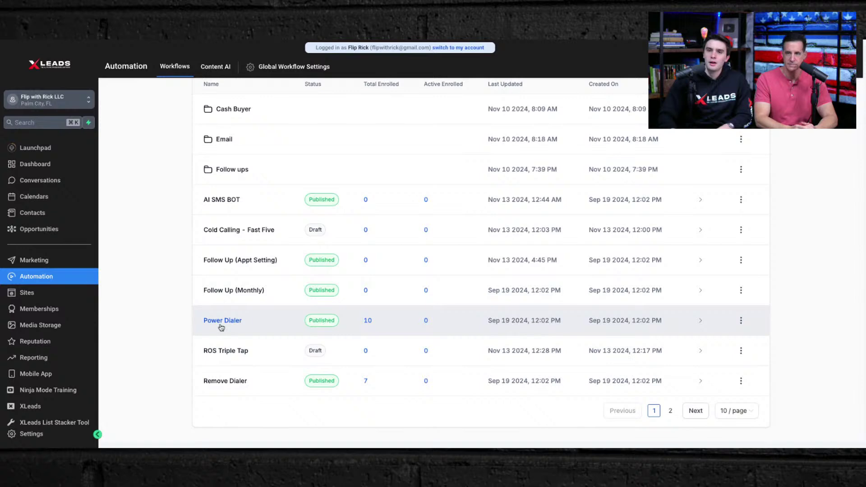
left_click(670, 411)
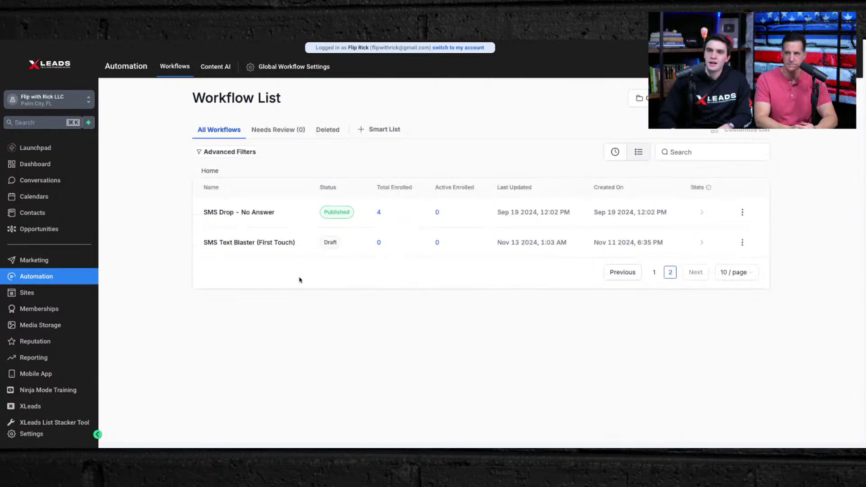
left_click(245, 217)
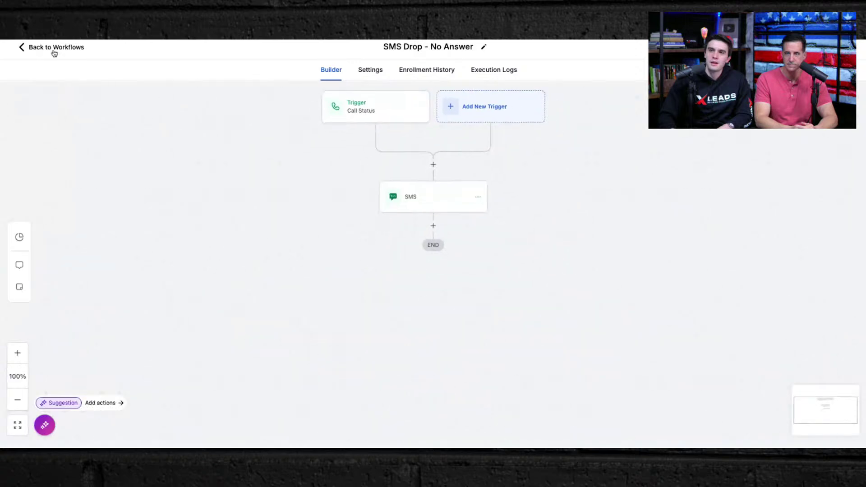
left_click(53, 49)
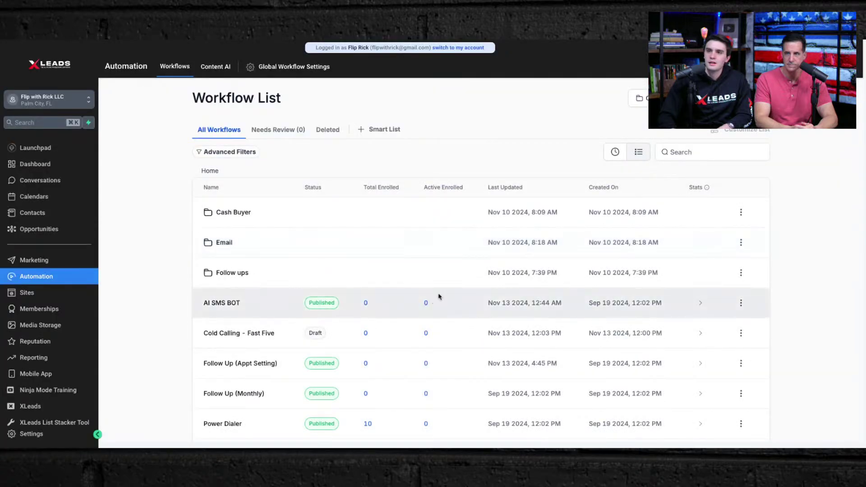
scroll(606, 336, "down", 3)
left_click(671, 411)
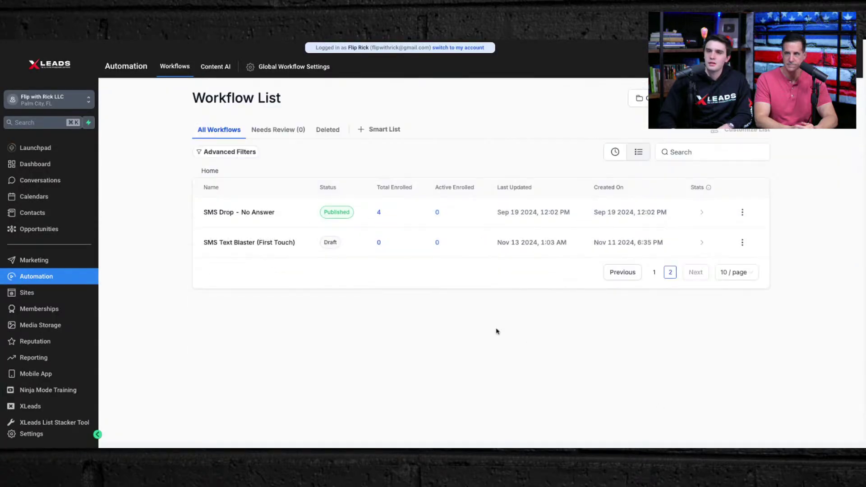
left_click(231, 215)
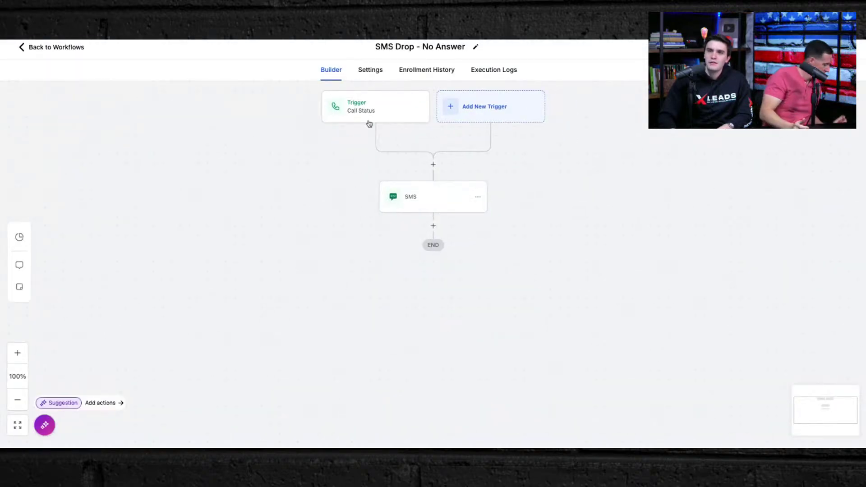
left_click(364, 114)
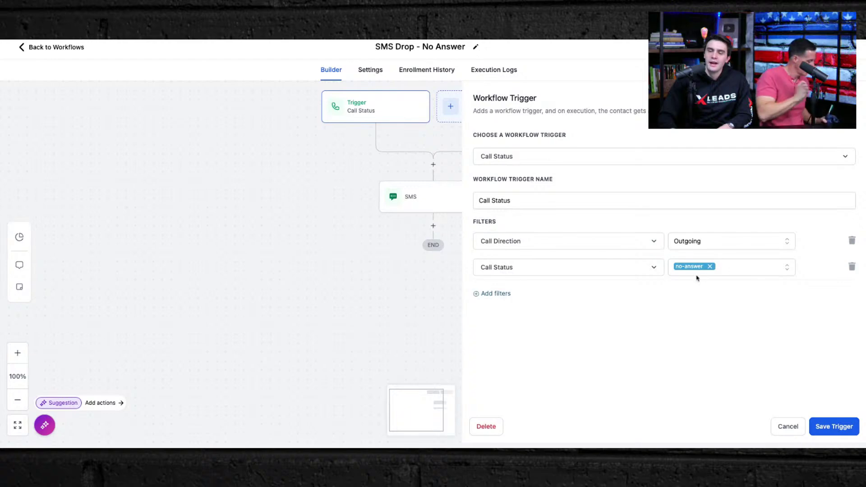
left_click(429, 206)
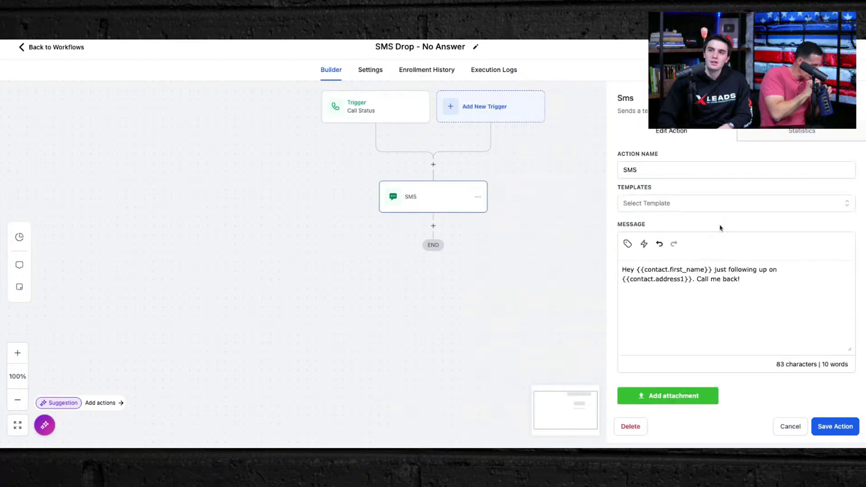